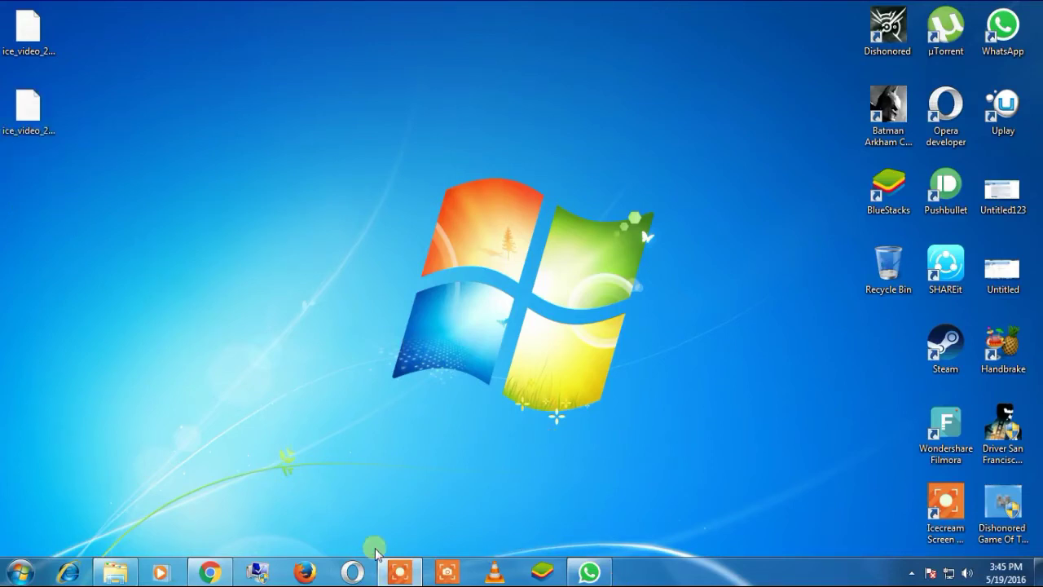
Step: Restore Google Chrome from the taskbar to its New Tab page
{"action": "left_click", "coordinate": [210, 572]}
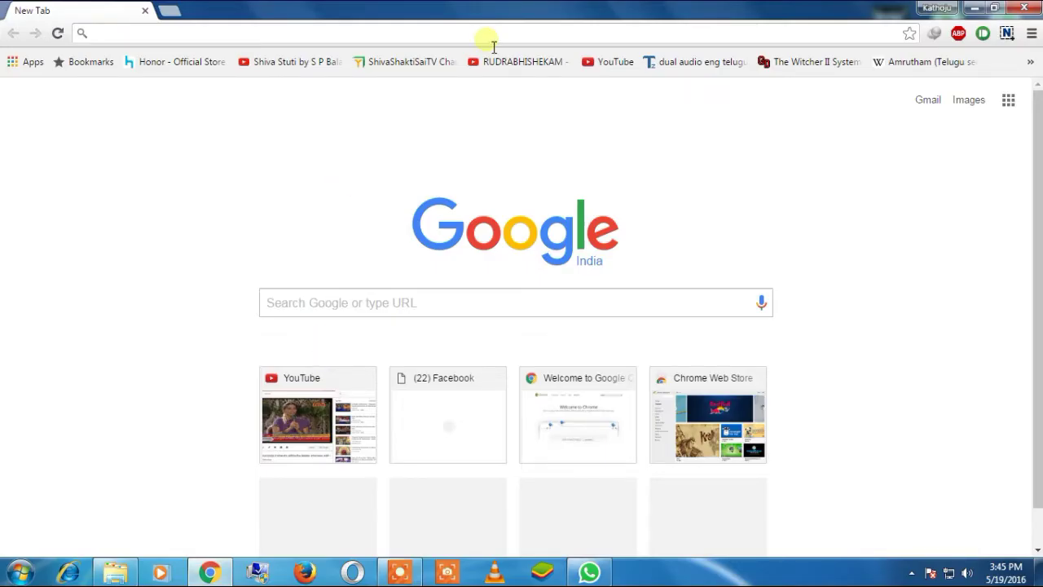
Step: In a new browser tab, go to whatsapp.com
{"action": "left_click", "coordinate": [170, 10]}
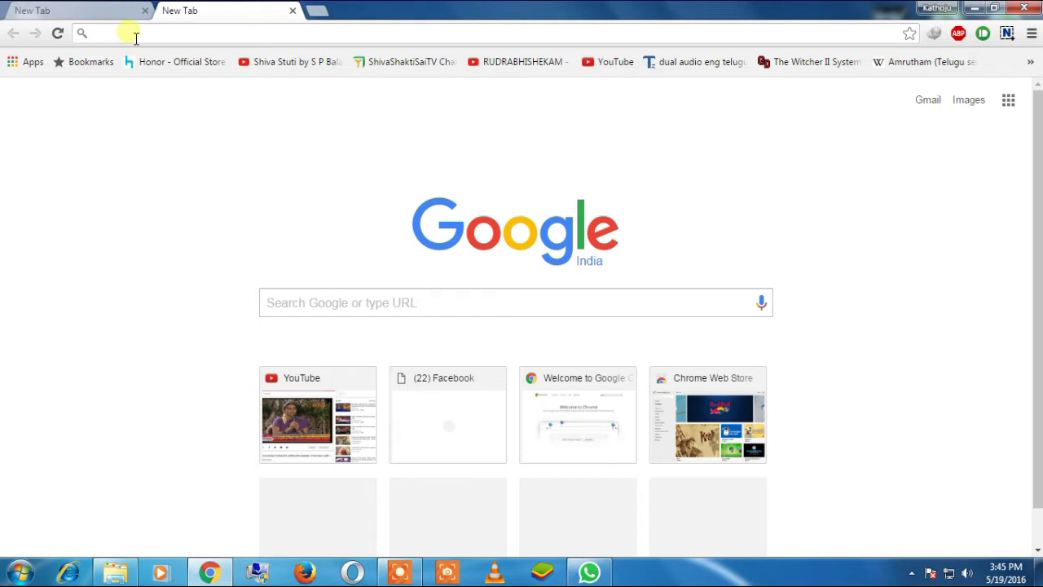
{"action": "type", "text": "wha"}
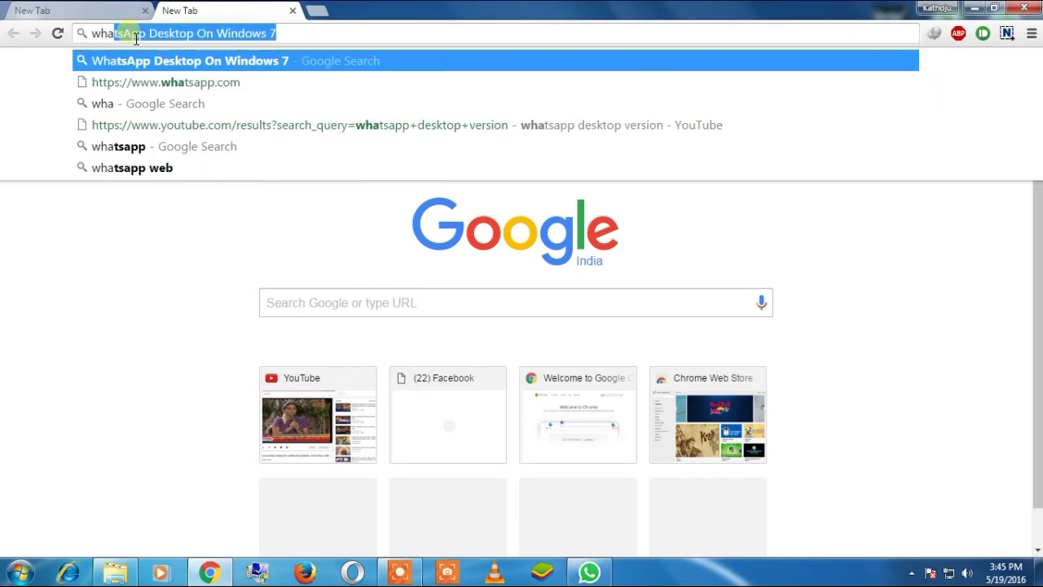
{"action": "type", "text": "tsapp"}
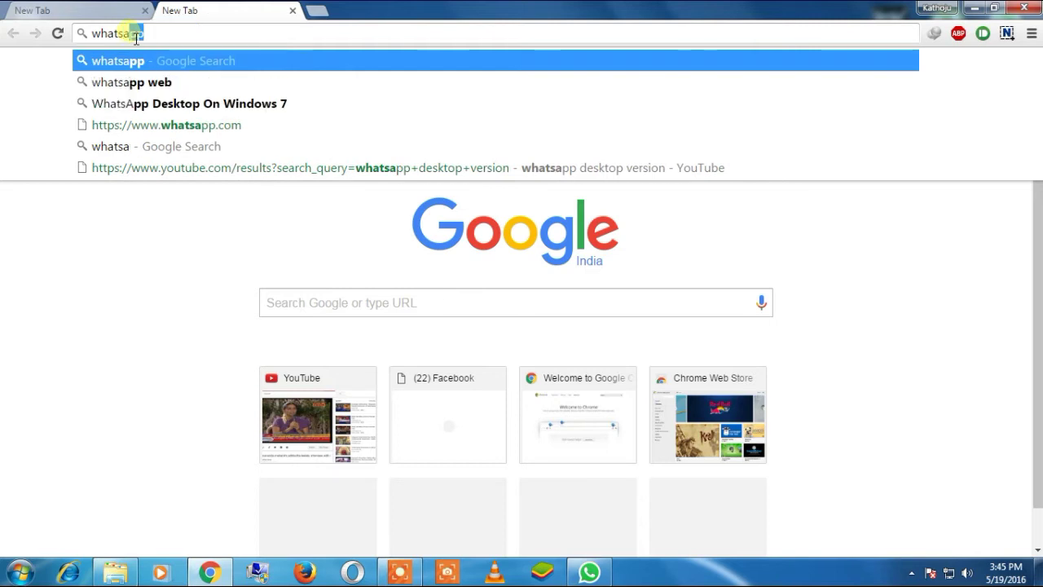
{"action": "type", "text": ".com"}
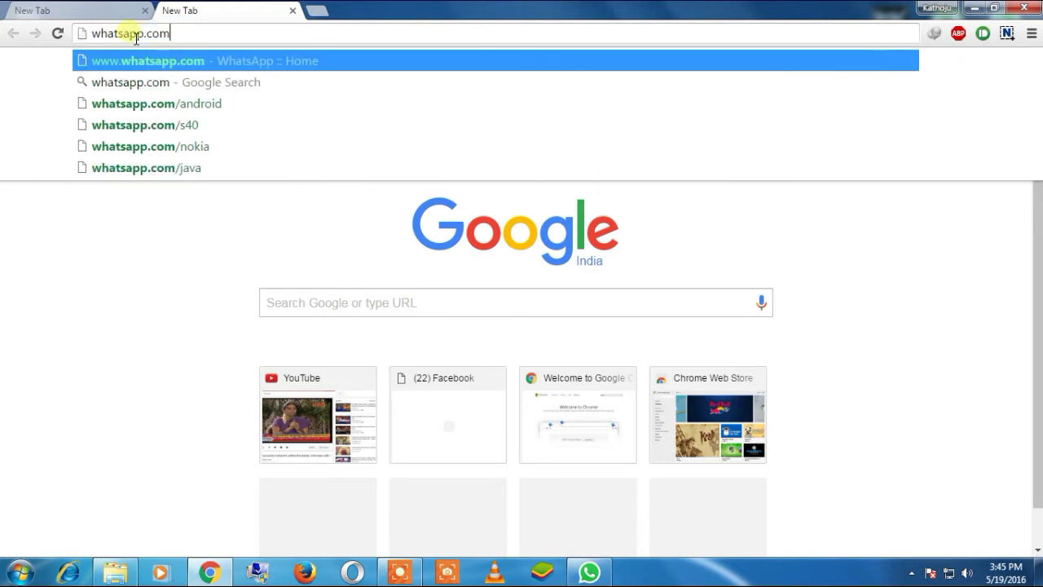
{"action": "key", "text": "Return"}
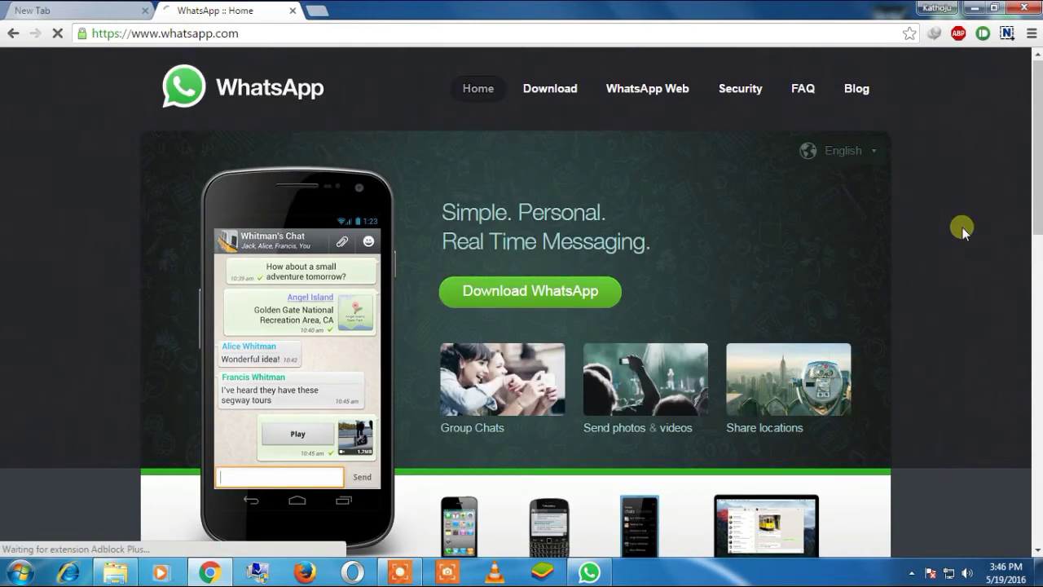
Step: Go from the WhatsApp home page to the Download WhatsApp page
{"action": "scroll", "coordinate": [1033, 94], "scroll_direction": "down", "scroll_amount": 1}
{"action": "scroll", "coordinate": [1019, 78], "scroll_direction": "up", "scroll_amount": 1}
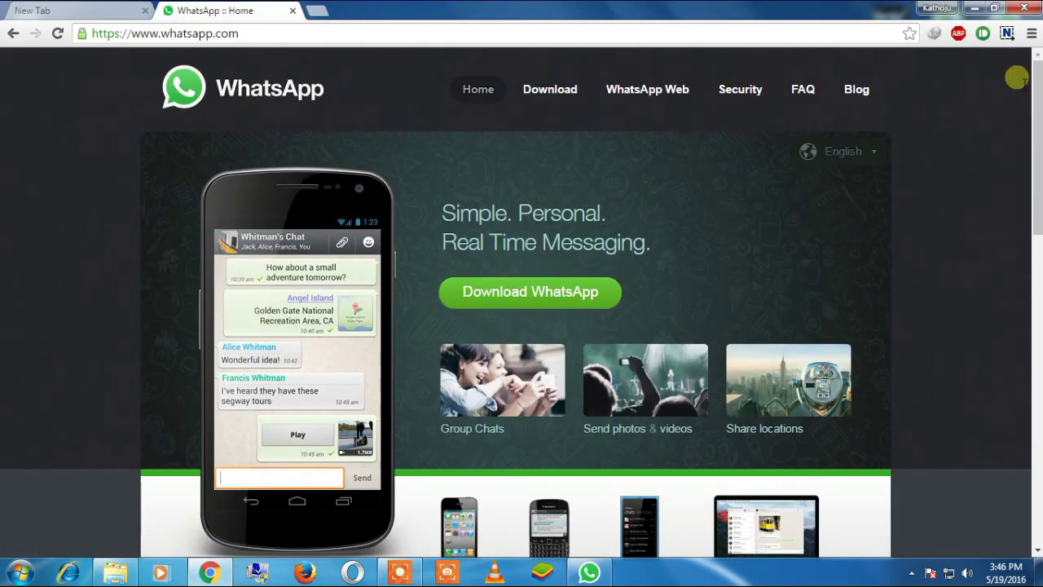
{"action": "left_click", "coordinate": [501, 300]}
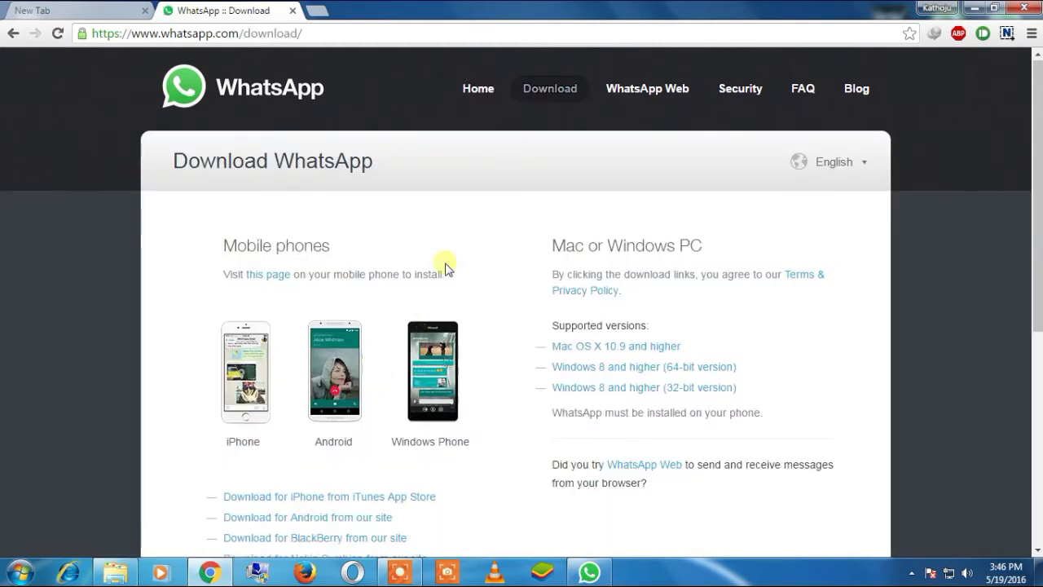
Step: Scroll through the mobile and Mac/Windows PC download options, then return to the top
{"action": "scroll", "coordinate": [459, 281], "scroll_direction": "down", "scroll_amount": 3}
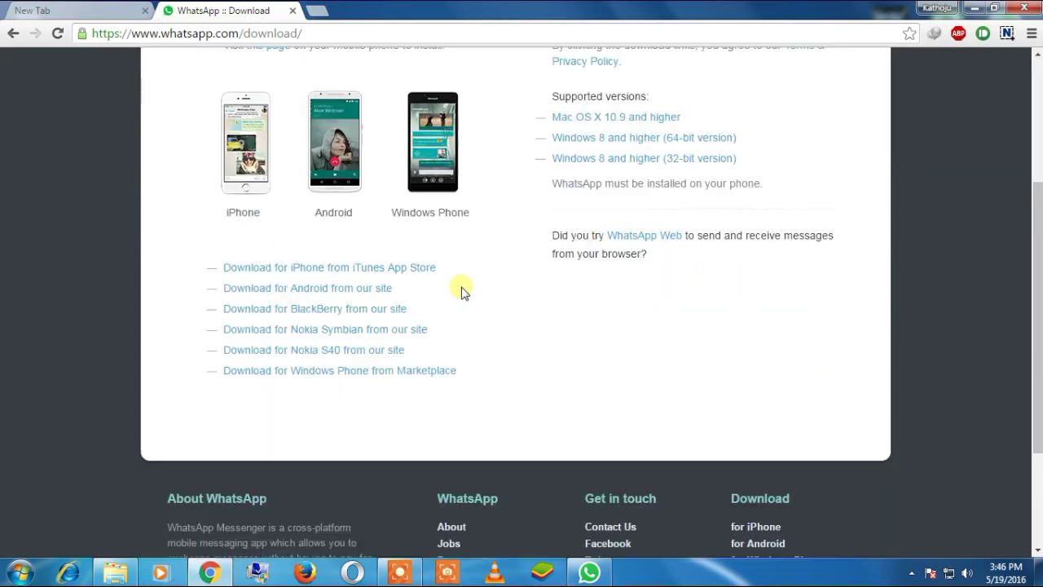
{"action": "scroll", "coordinate": [465, 321], "scroll_direction": "up", "scroll_amount": 3}
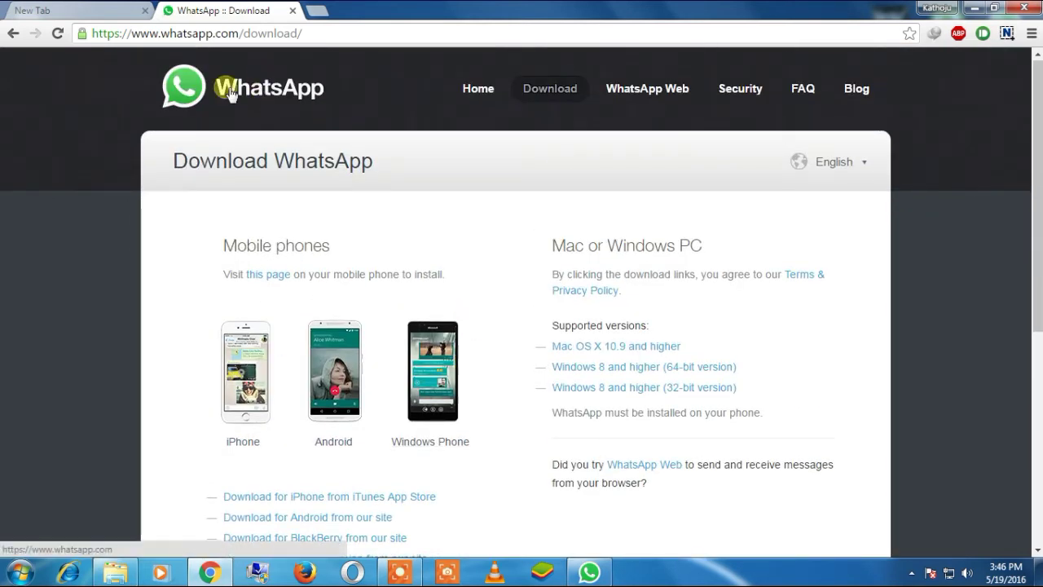
{"action": "mouse_move", "coordinate": [1036, 81]}
{"action": "left_mouse_down"}
{"action": "mouse_move", "coordinate": [1036, 119]}
{"action": "mouse_move", "coordinate": [1037, 80]}
{"action": "left_mouse_up"}
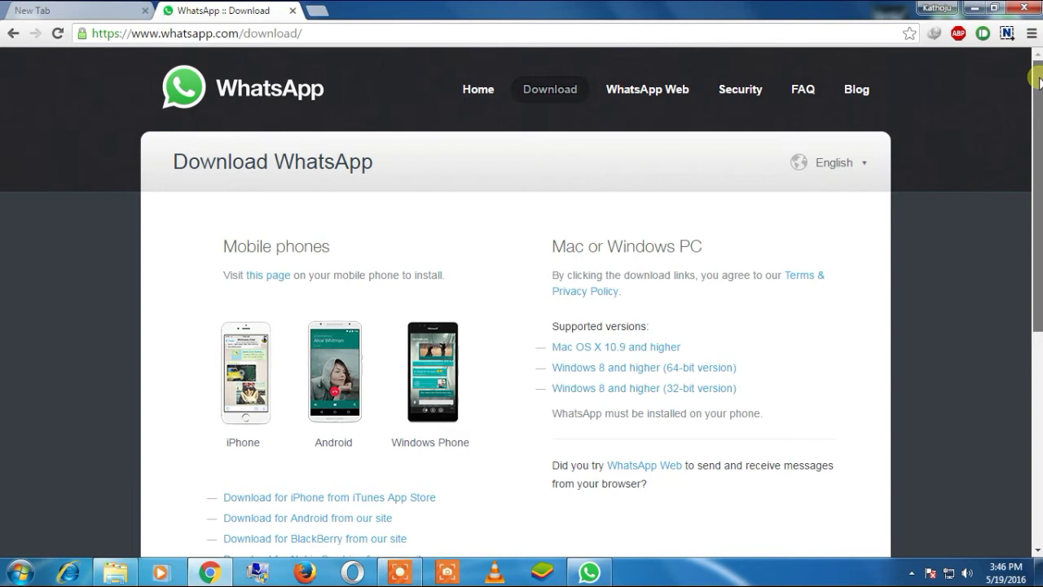
{"action": "mouse_move", "coordinate": [1036, 80]}
{"action": "left_mouse_down"}
{"action": "mouse_move", "coordinate": [1033, 333]}
{"action": "mouse_move", "coordinate": [1031, 62]}
{"action": "left_mouse_up"}
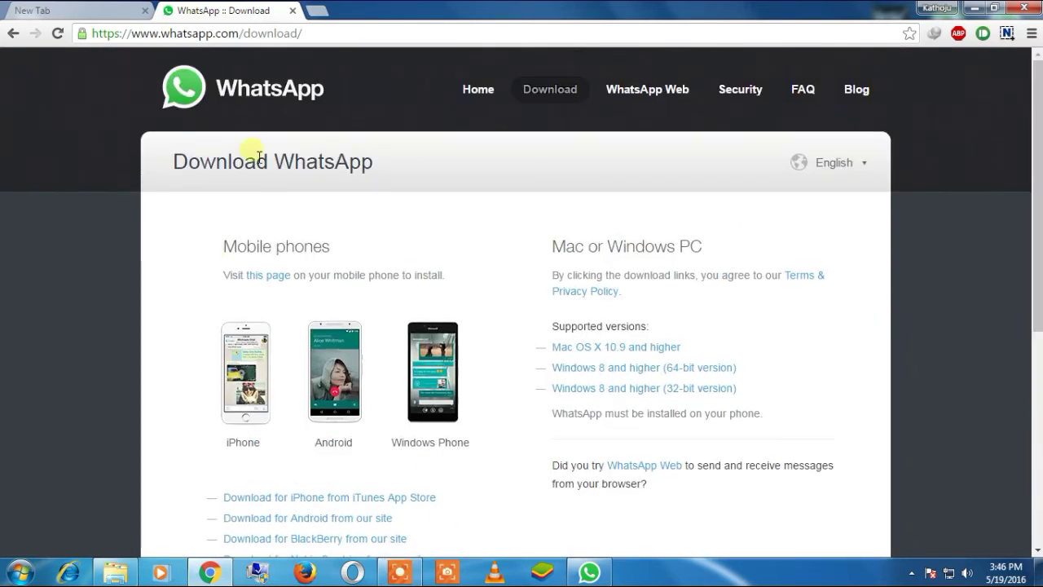
{"action": "scroll", "coordinate": [468, 309], "scroll_direction": "down", "scroll_amount": 3}
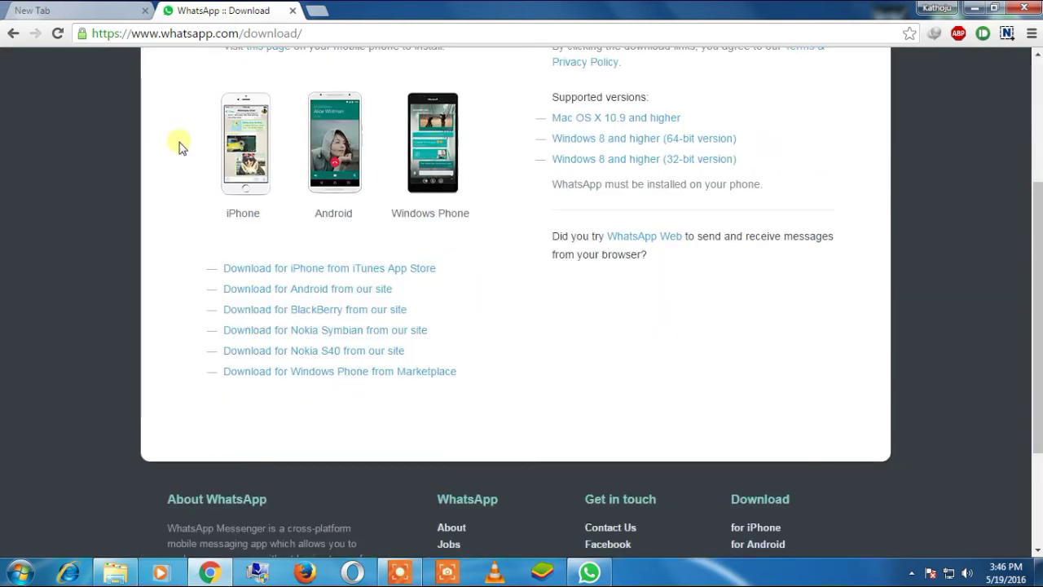
{"action": "scroll", "coordinate": [554, 447], "scroll_direction": "up", "scroll_amount": 3}
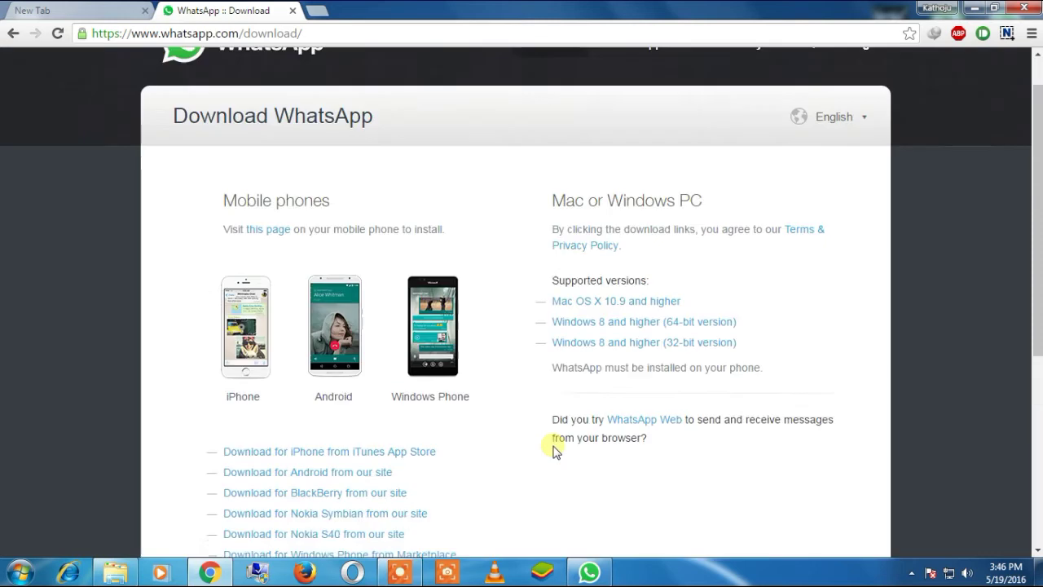
{"action": "scroll", "coordinate": [554, 447], "scroll_direction": "down", "scroll_amount": 2}
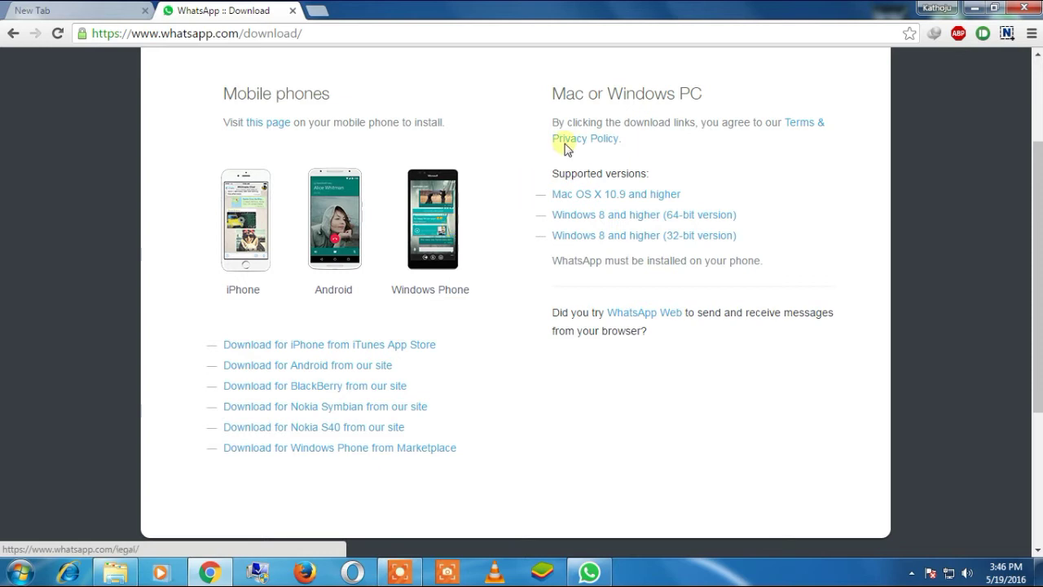
{"action": "scroll", "coordinate": [537, 368], "scroll_direction": "up", "scroll_amount": 2}
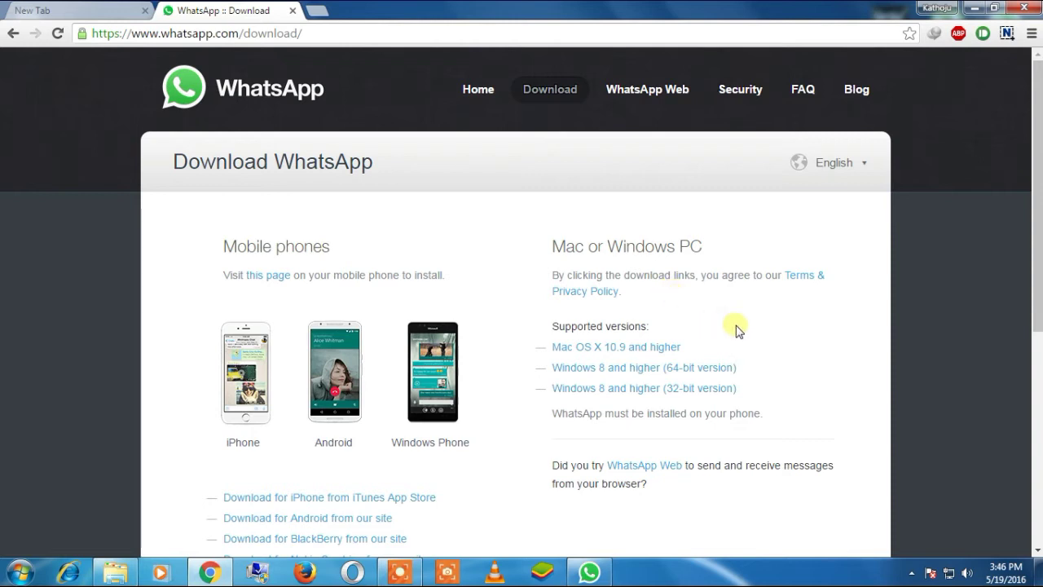
Step: Check Computer Properties to confirm 64-bit Windows 7 Ultimate, then minimize the System window
{"action": "left_click", "coordinate": [11, 577]}
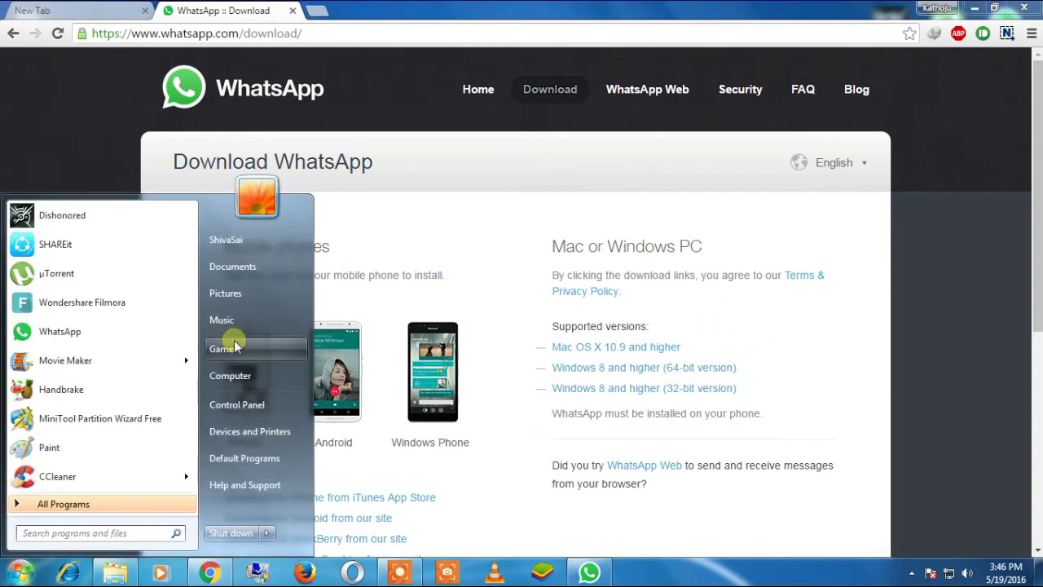
{"action": "right_click", "coordinate": [255, 378]}
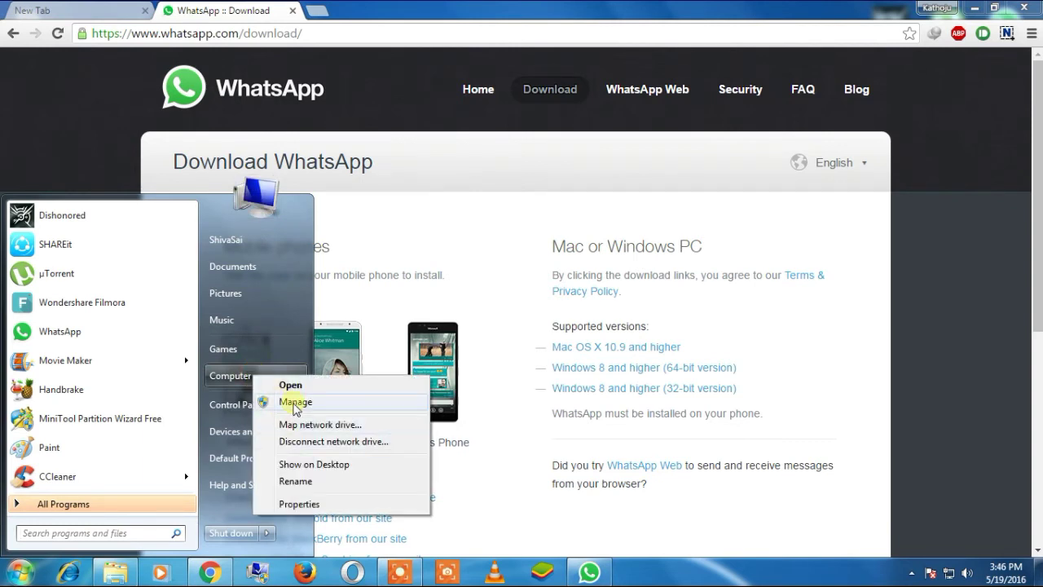
{"action": "left_click", "coordinate": [299, 504]}
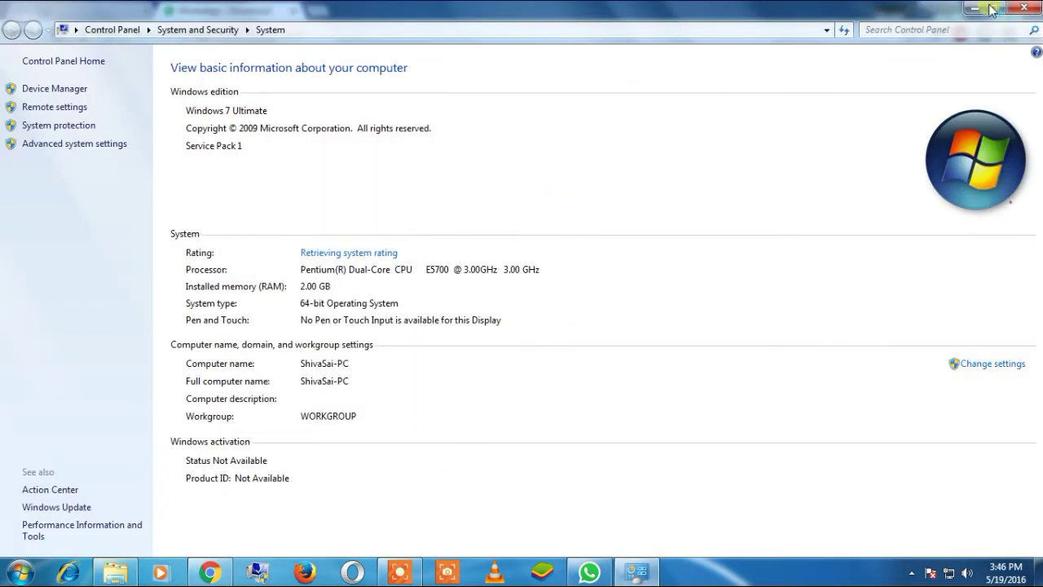
{"action": "left_click", "coordinate": [977, 9]}
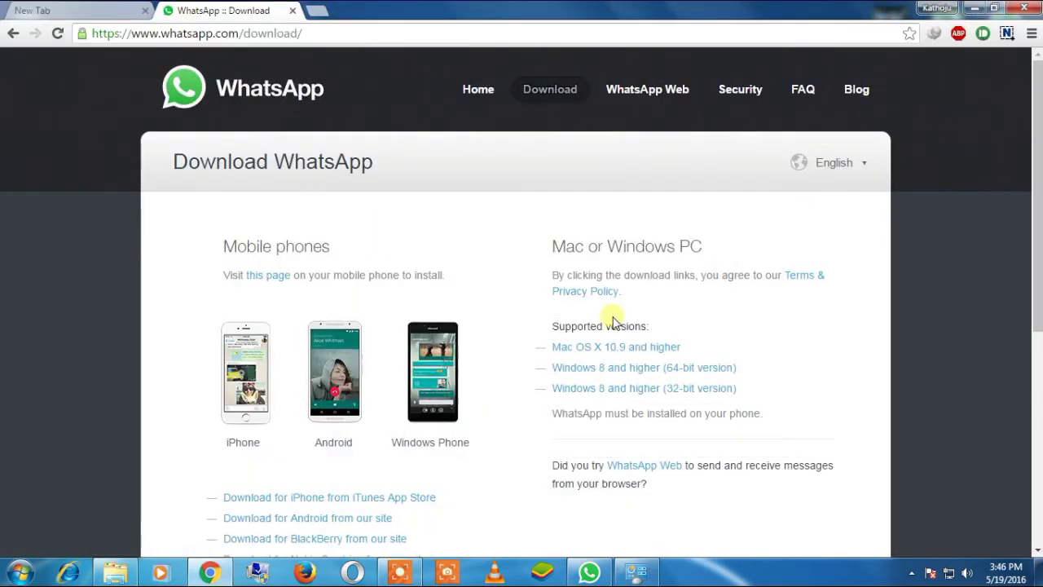
Step: Request the 64-bit Windows download and cancel the duplicate download link warning
{"action": "left_click", "coordinate": [643, 373]}
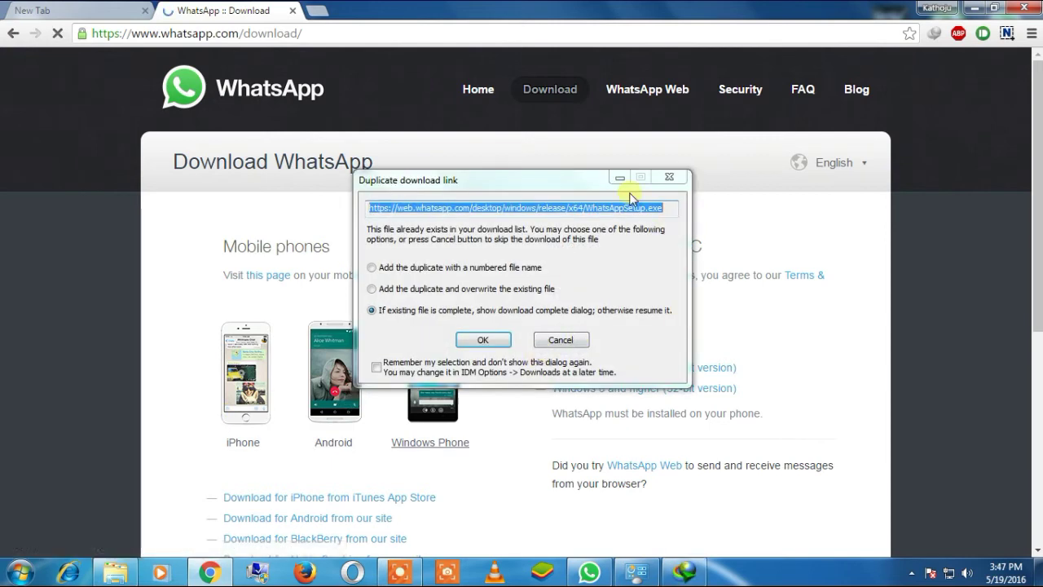
{"action": "mouse_move", "coordinate": [570, 176]}
{"action": "left_mouse_down"}
{"action": "mouse_move", "coordinate": [475, 141]}
{"action": "mouse_move", "coordinate": [444, 75]}
{"action": "left_mouse_up"}
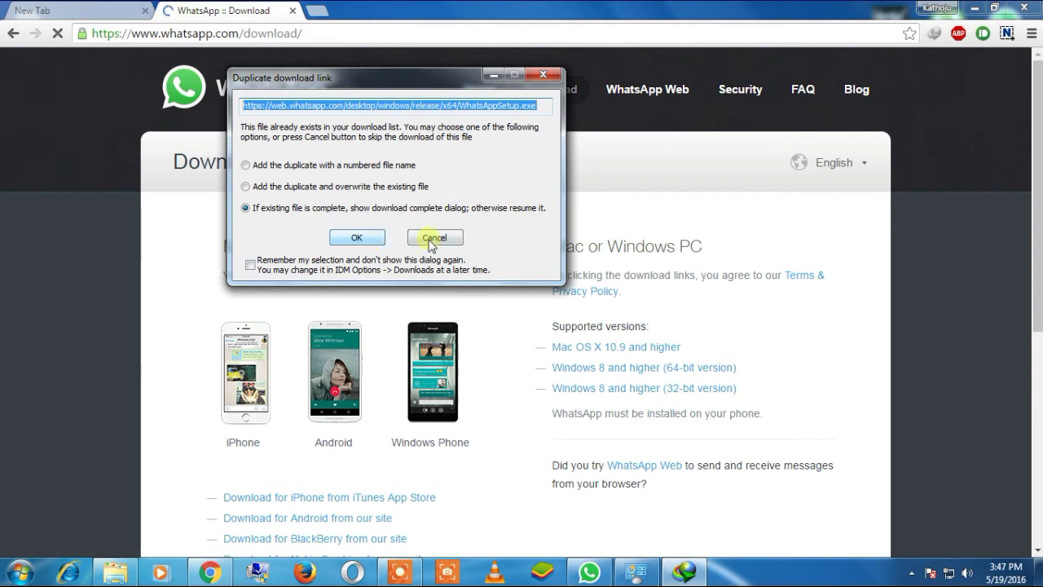
{"action": "left_click", "coordinate": [430, 238]}
Step: Bring up Internet Download Manager from the notification area and close its Tip of the Day
{"action": "left_click", "coordinate": [920, 565]}
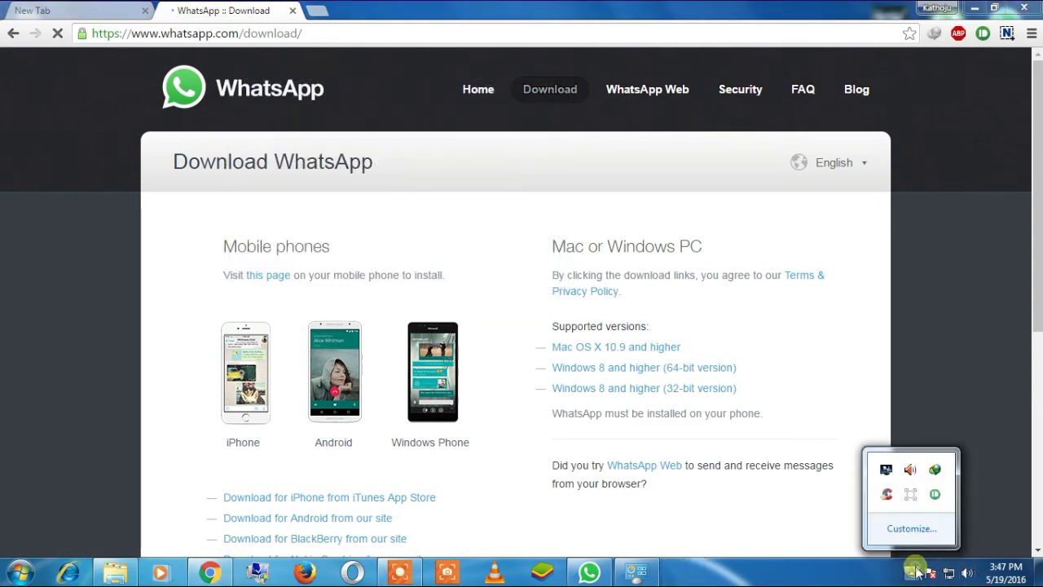
{"action": "left_click", "coordinate": [936, 470]}
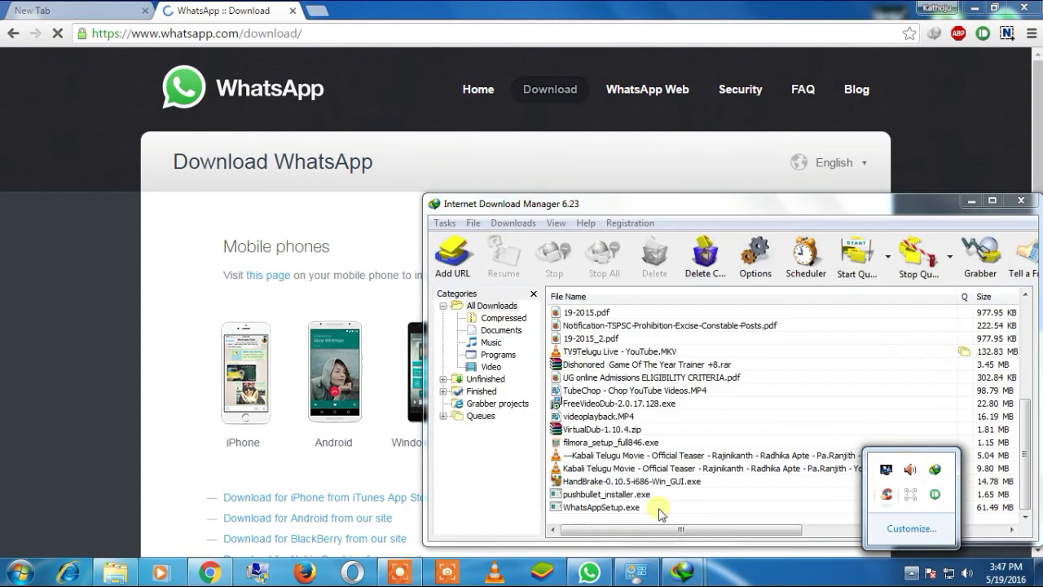
{"action": "left_click", "coordinate": [636, 174]}
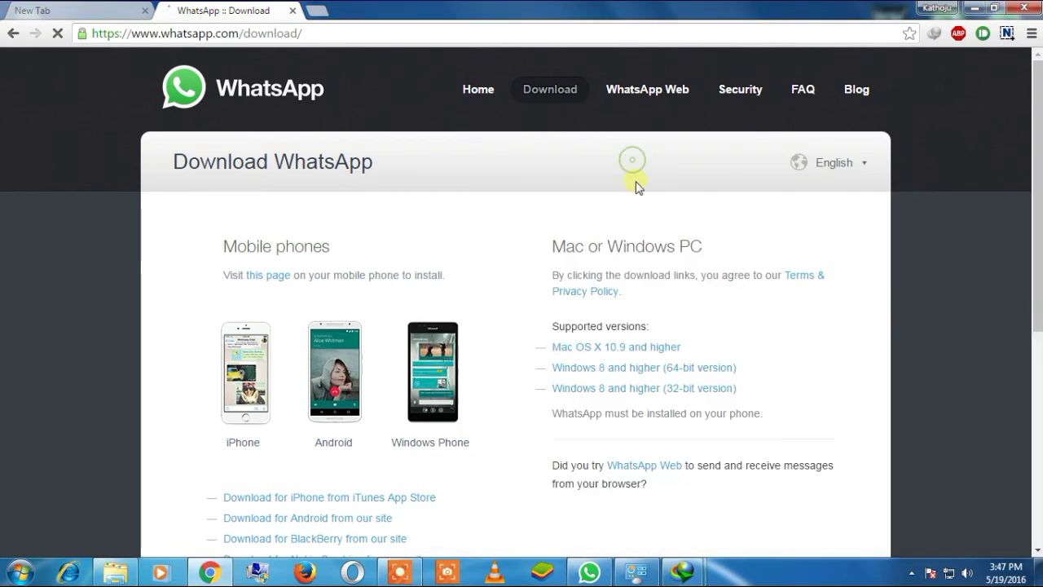
{"action": "mouse_move", "coordinate": [682, 572]}
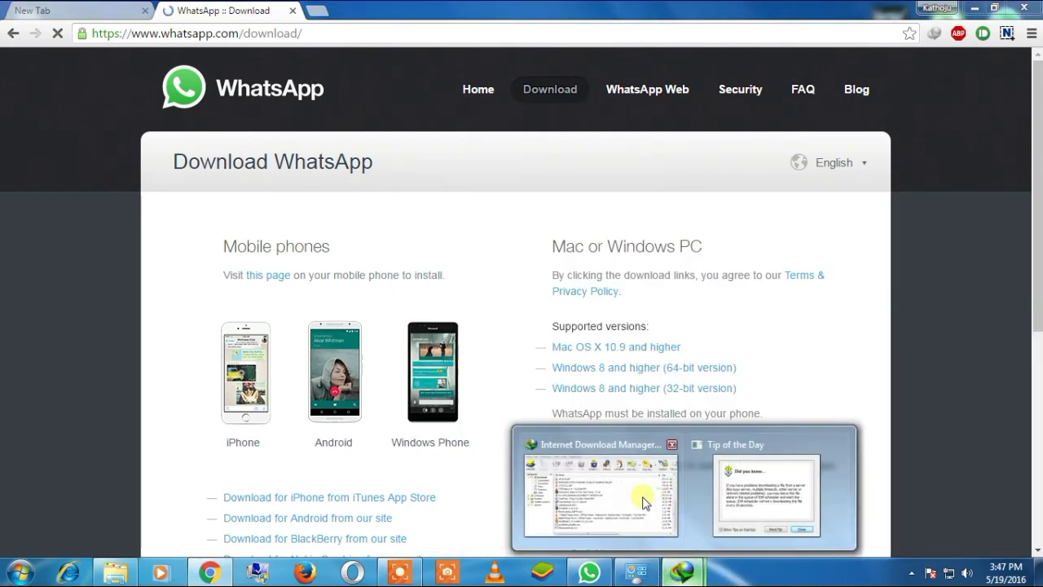
{"action": "left_click", "coordinate": [765, 493]}
{"action": "left_click", "coordinate": [642, 175]}
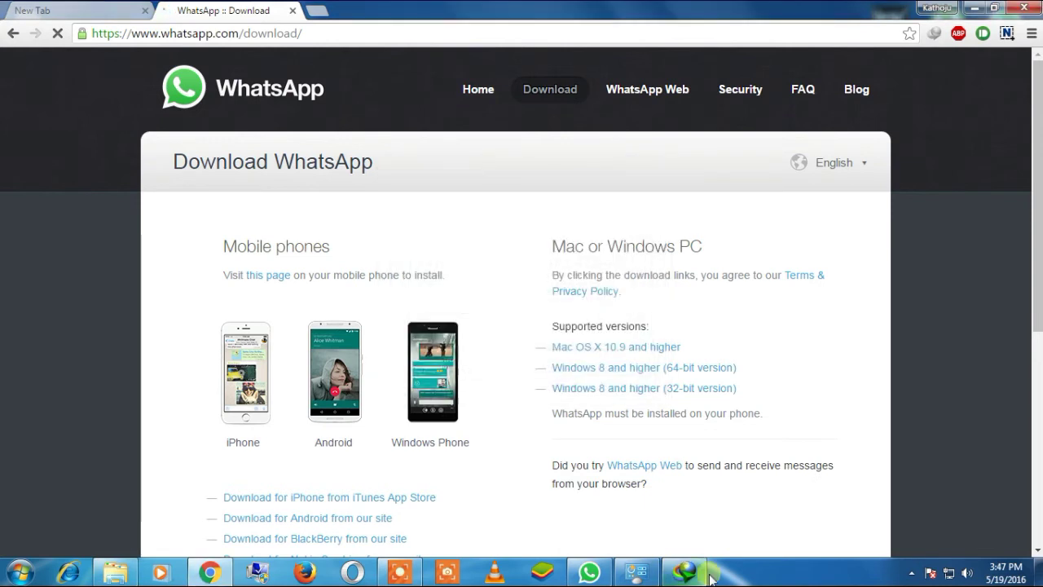
{"action": "left_click", "coordinate": [683, 572]}
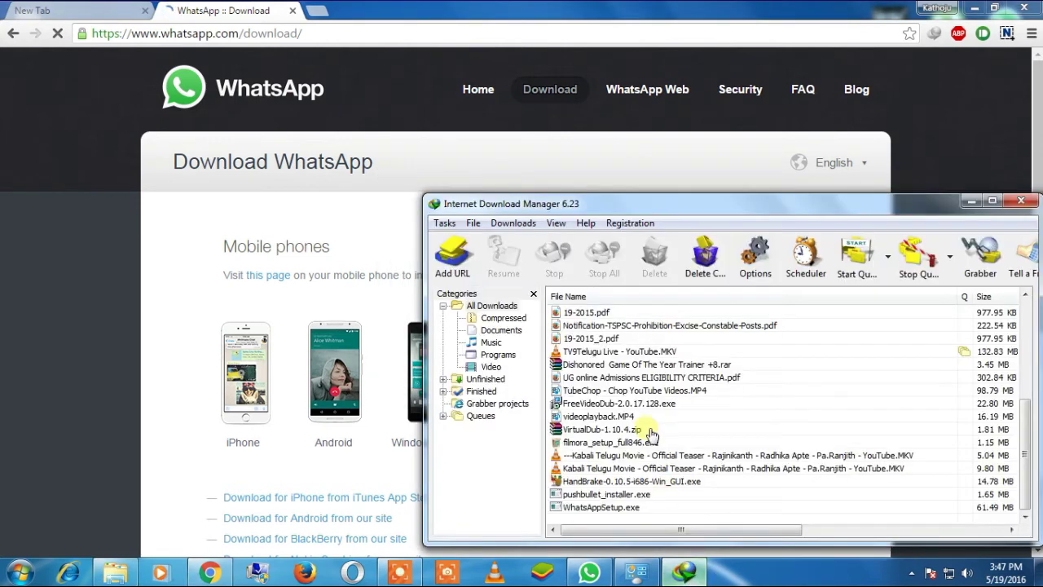
Step: Maximize IDM, launch the completed 61.49 MB WhatsAppSetup.exe, and minimize the manager
{"action": "left_click", "coordinate": [992, 200]}
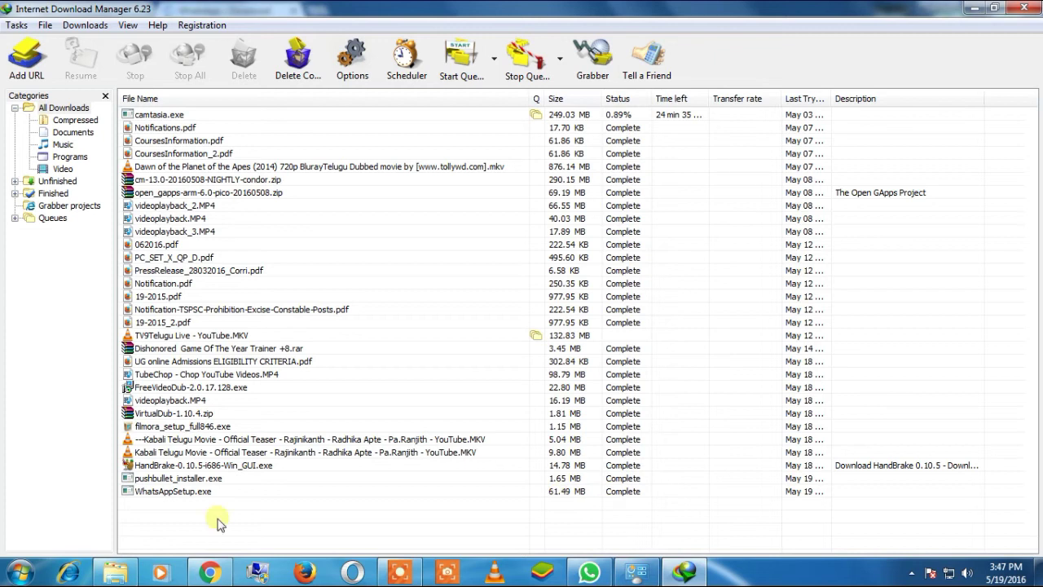
{"action": "right_click", "coordinate": [196, 498]}
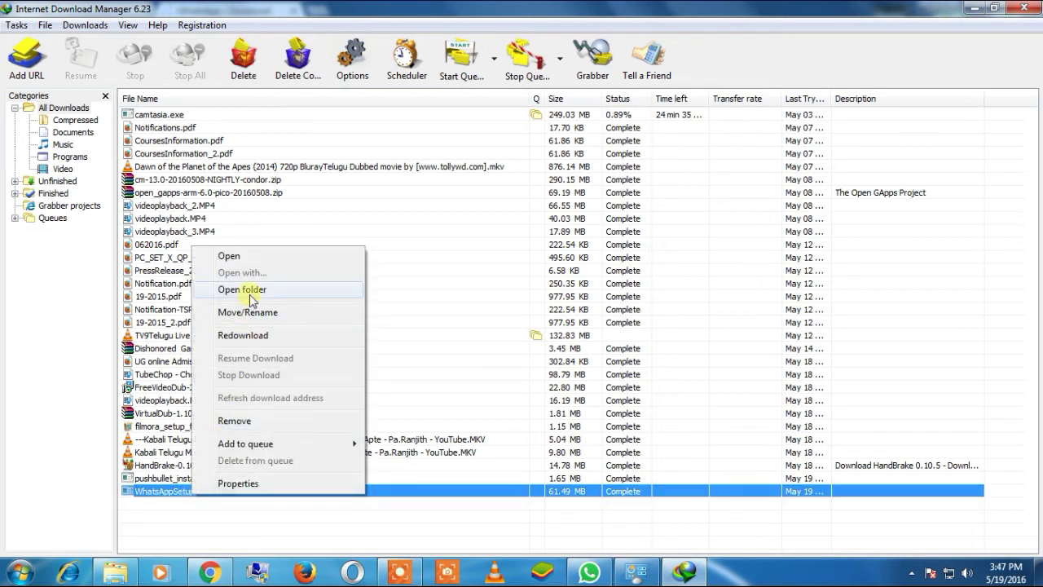
{"action": "left_click", "coordinate": [247, 256]}
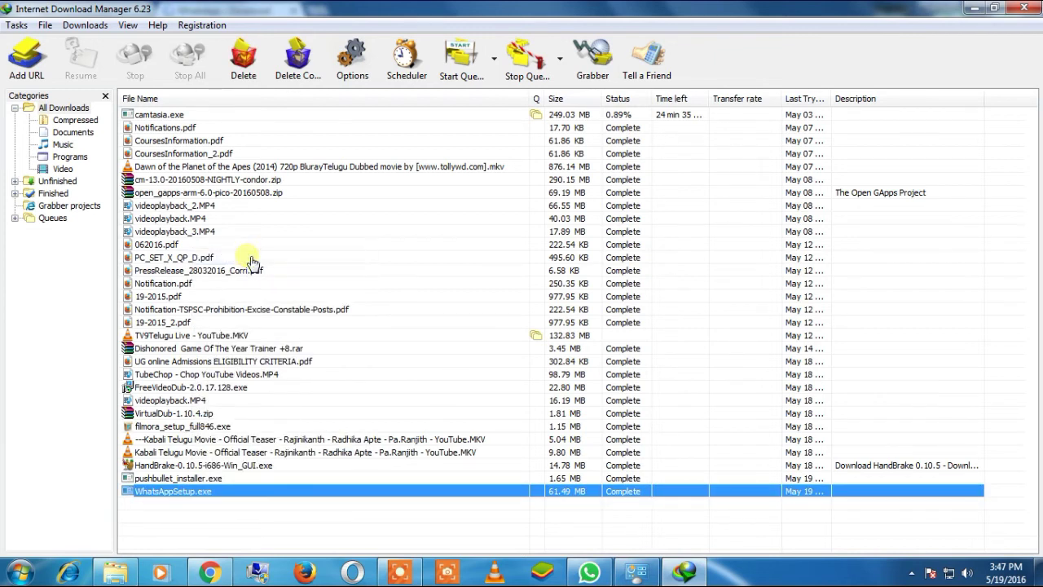
{"action": "left_click", "coordinate": [974, 8]}
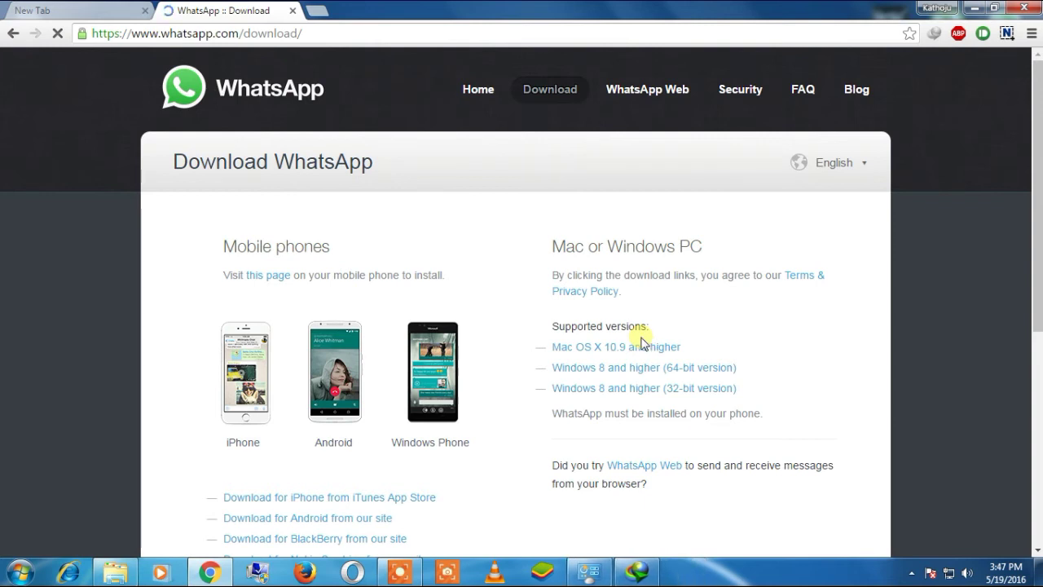
Step: Wait for the WhatsApp installer to show its Installing splash screen
{"action": "mouse_move", "coordinate": [210, 578]}
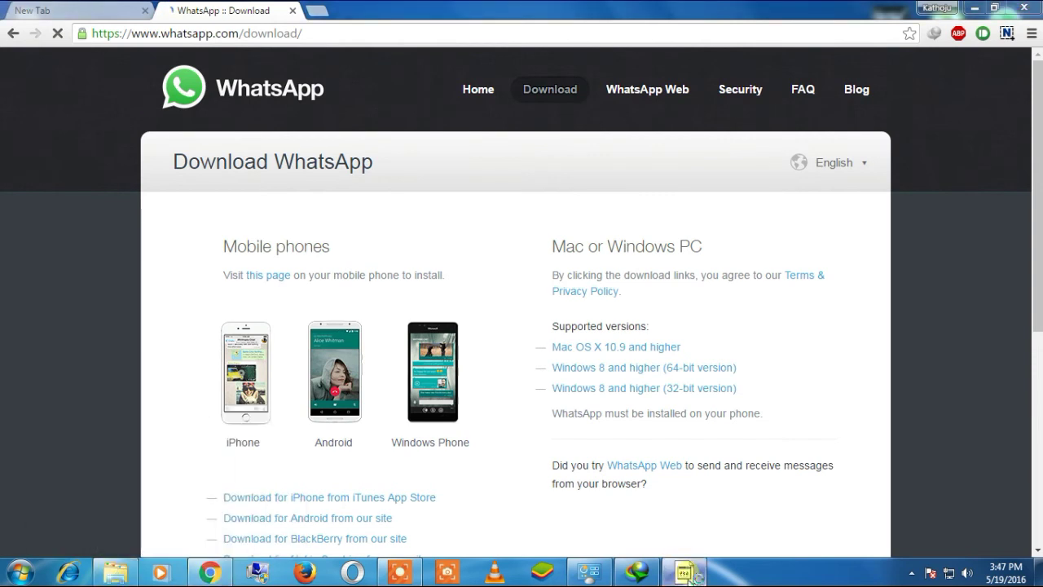
{"action": "mouse_move", "coordinate": [685, 572]}
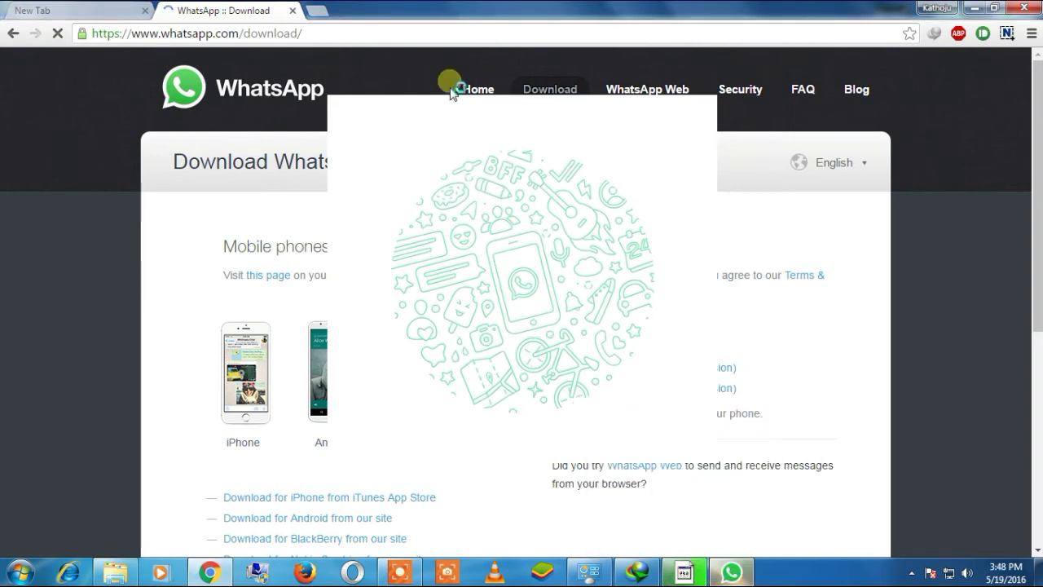
Step: Bring the newly installed WhatsApp window to the front and maximize it
{"action": "left_click", "coordinate": [725, 570]}
{"action": "left_click", "coordinate": [685, 572]}
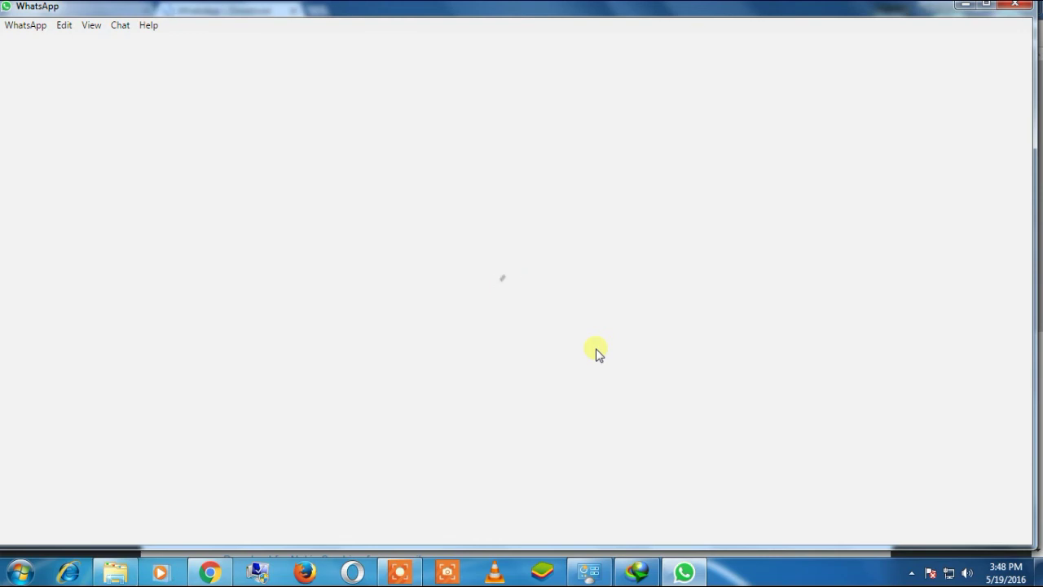
{"action": "left_click", "coordinate": [991, 7]}
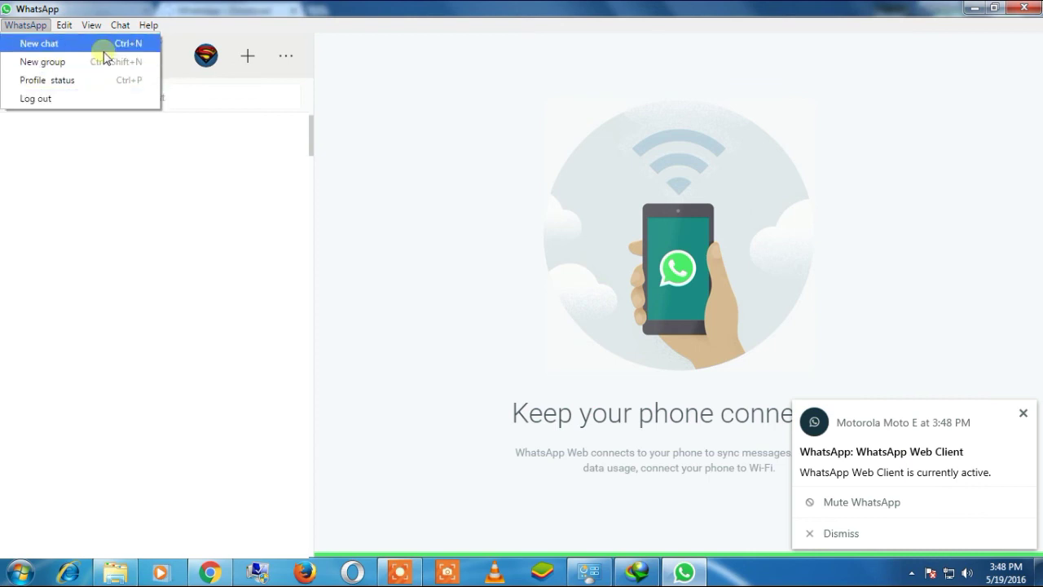
Step: Try New chat, scroll its contact list, then go back to the chat list
{"action": "left_click", "coordinate": [49, 49]}
{"action": "scroll", "coordinate": [154, 326], "scroll_direction": "down", "scroll_amount": 5}
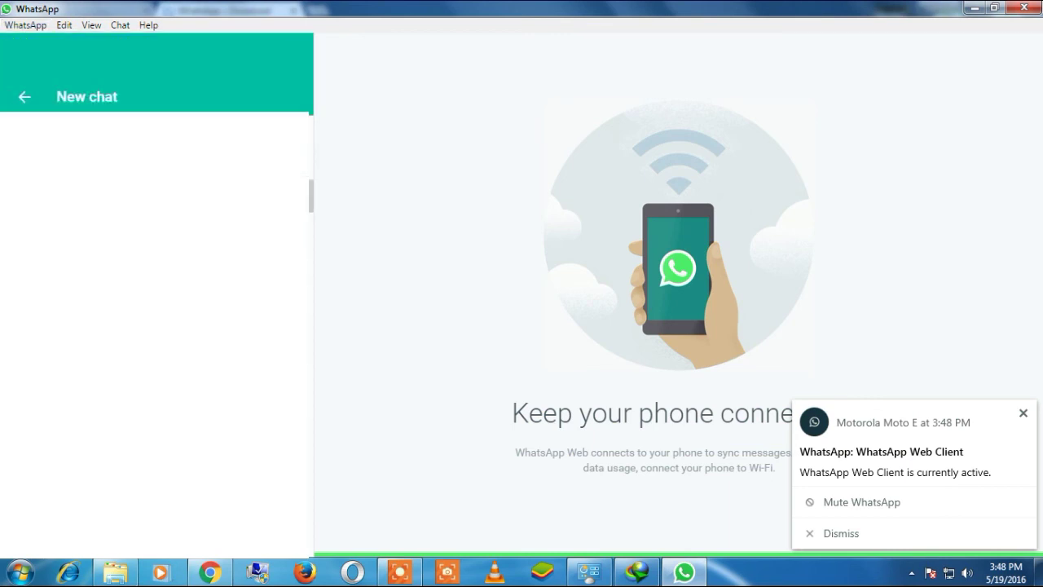
{"action": "scroll", "coordinate": [155, 326], "scroll_direction": "down", "scroll_amount": 3}
{"action": "scroll", "coordinate": [155, 326], "scroll_direction": "down", "scroll_amount": 2}
{"action": "scroll", "coordinate": [155, 326], "scroll_direction": "up", "scroll_amount": 4}
{"action": "scroll", "coordinate": [155, 326], "scroll_direction": "up", "scroll_amount": 5}
{"action": "left_click", "coordinate": [25, 96]}
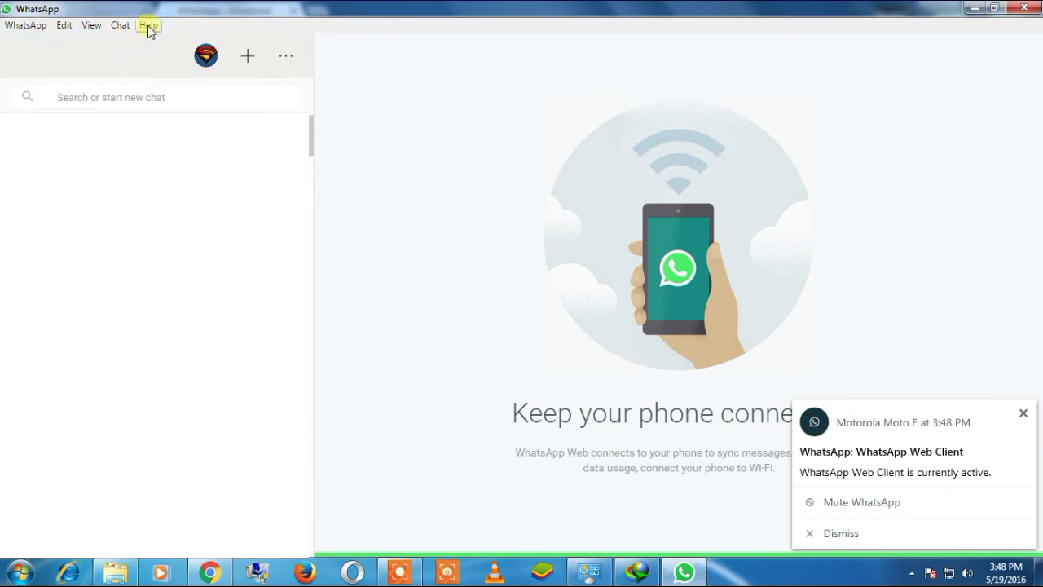
Step: Dismiss the phone connection notification and minimize WhatsApp to the taskbar
{"action": "left_click", "coordinate": [1022, 413]}
{"action": "left_click", "coordinate": [26, 25]}
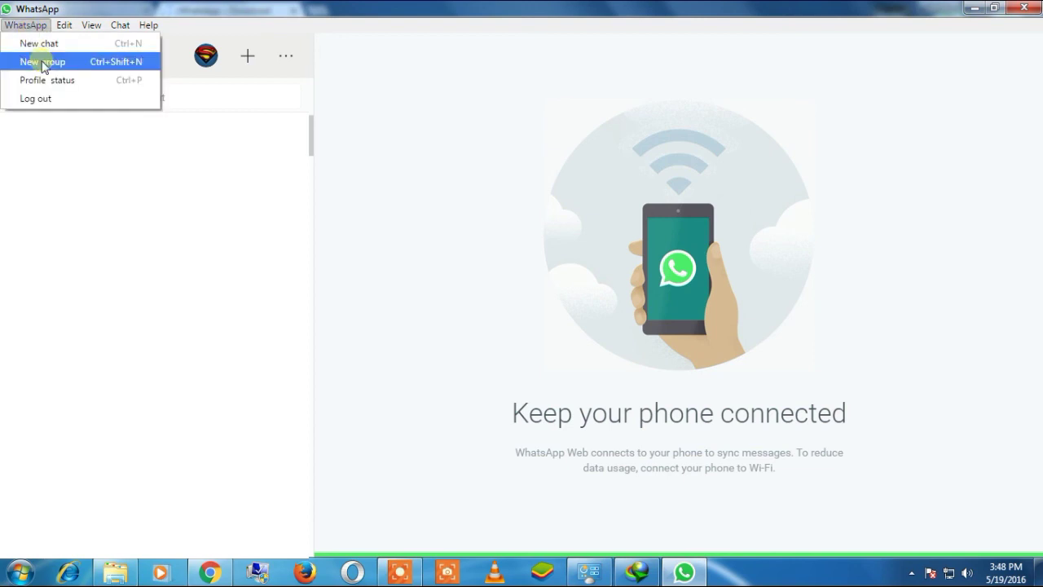
{"action": "left_click", "coordinate": [974, 8]}
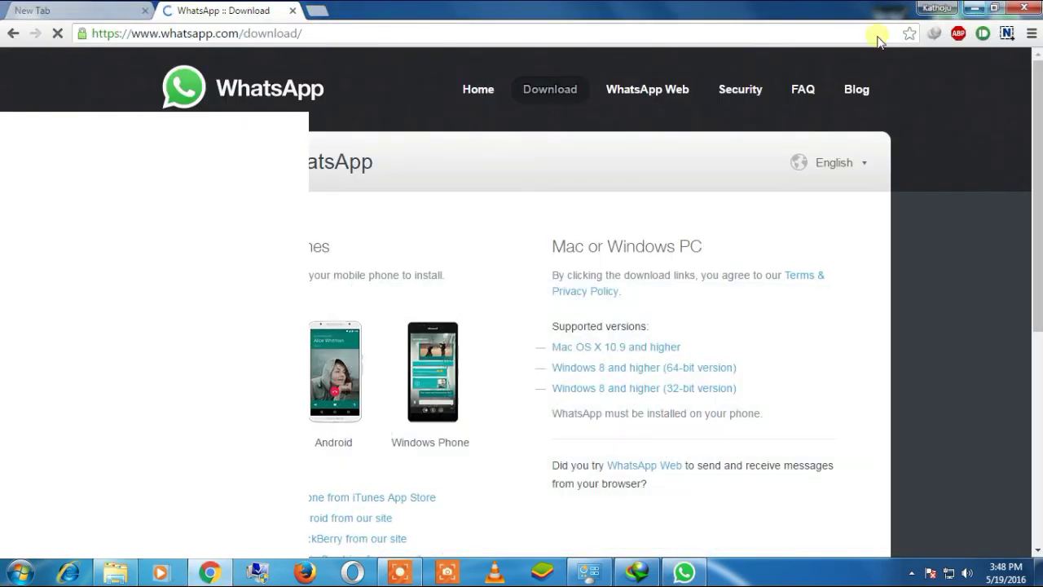